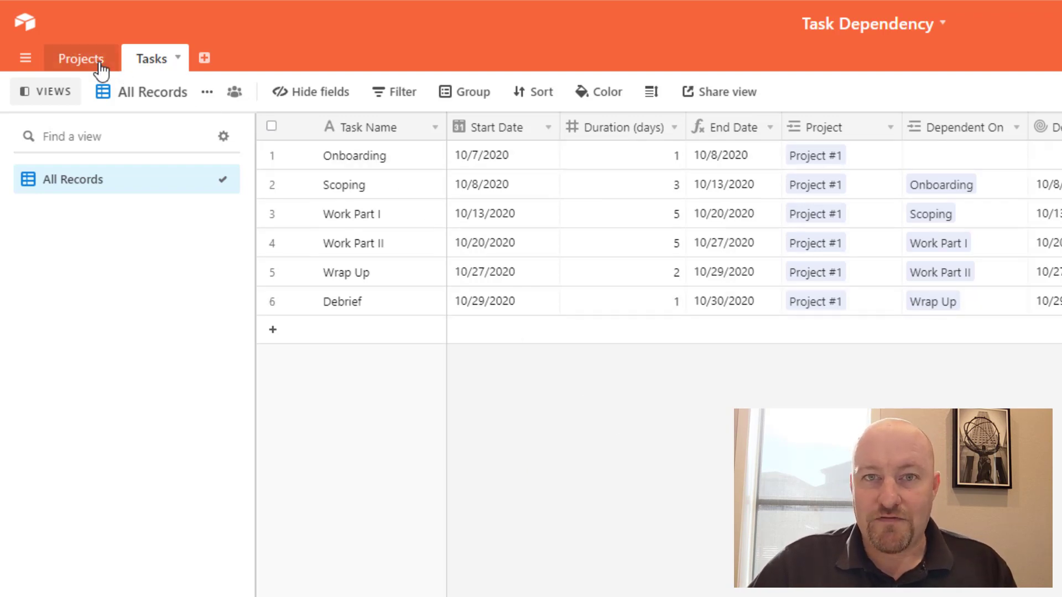
Review the Projects table, then Onboarding's duration and Work Part I's start date in Tasks
{"action": "left_click", "coordinate": [82, 59]}
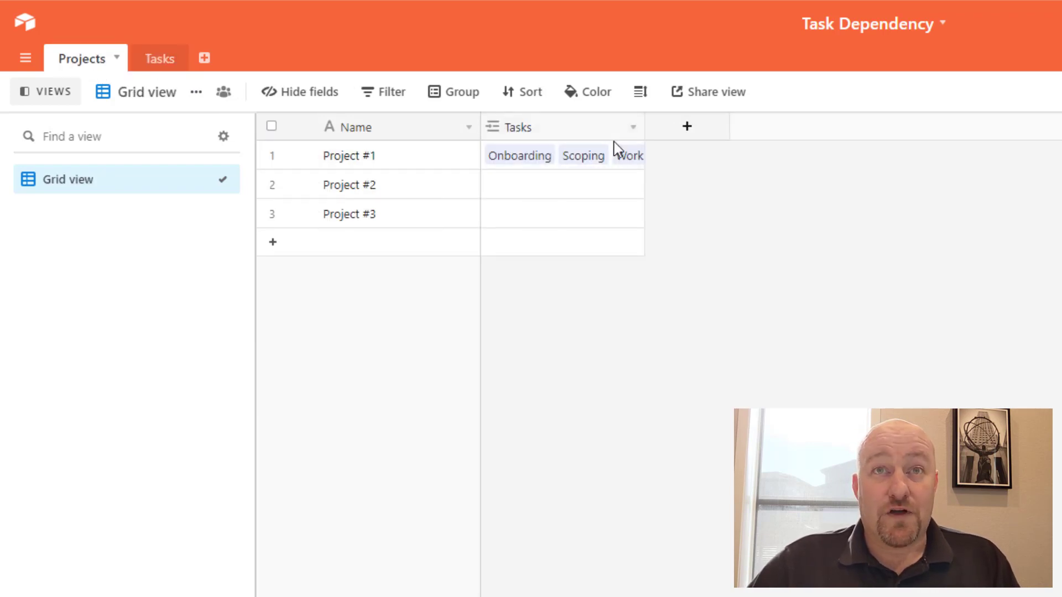
{"action": "mouse_move", "coordinate": [407, 156]}
{"action": "mouse_move", "coordinate": [365, 156]}
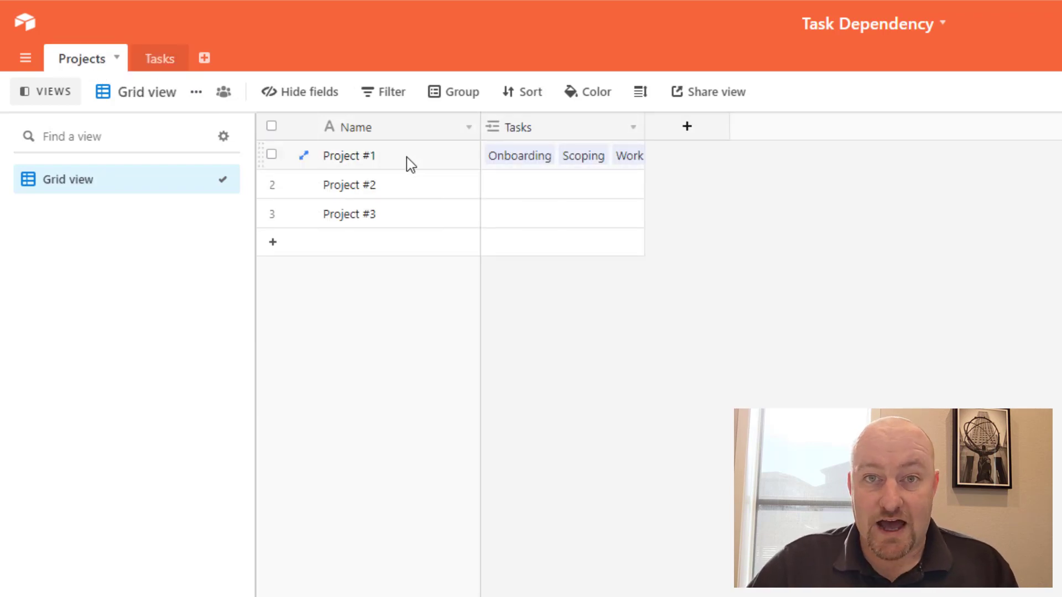
{"action": "left_click", "coordinate": [158, 58]}
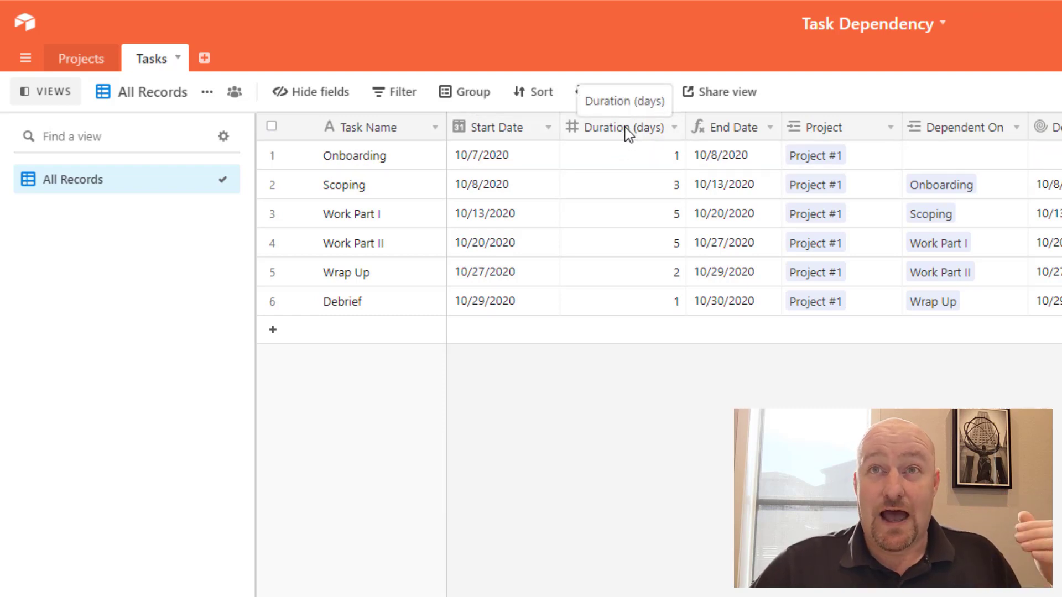
{"action": "left_click", "coordinate": [619, 155]}
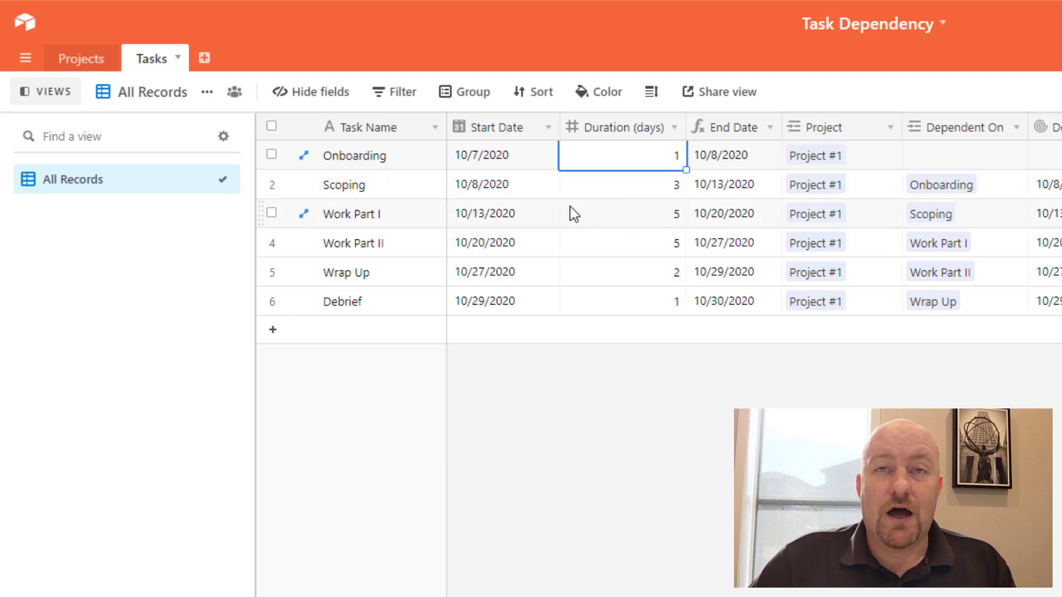
{"action": "left_click", "coordinate": [523, 220]}
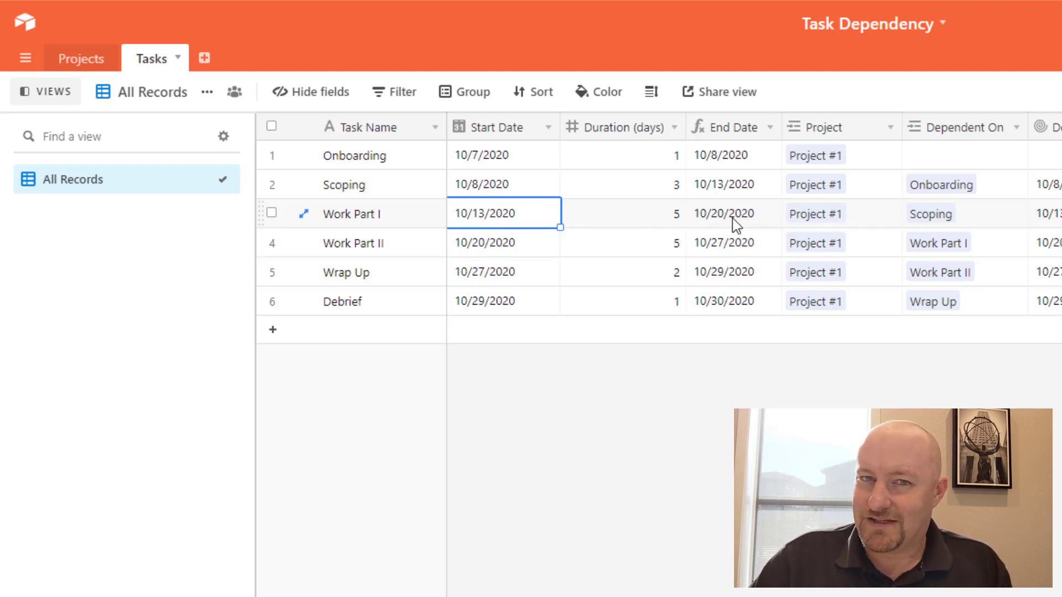
Inspect the End Date field's WORKDAY formula and close it without changes
{"action": "double_click", "coordinate": [745, 125]}
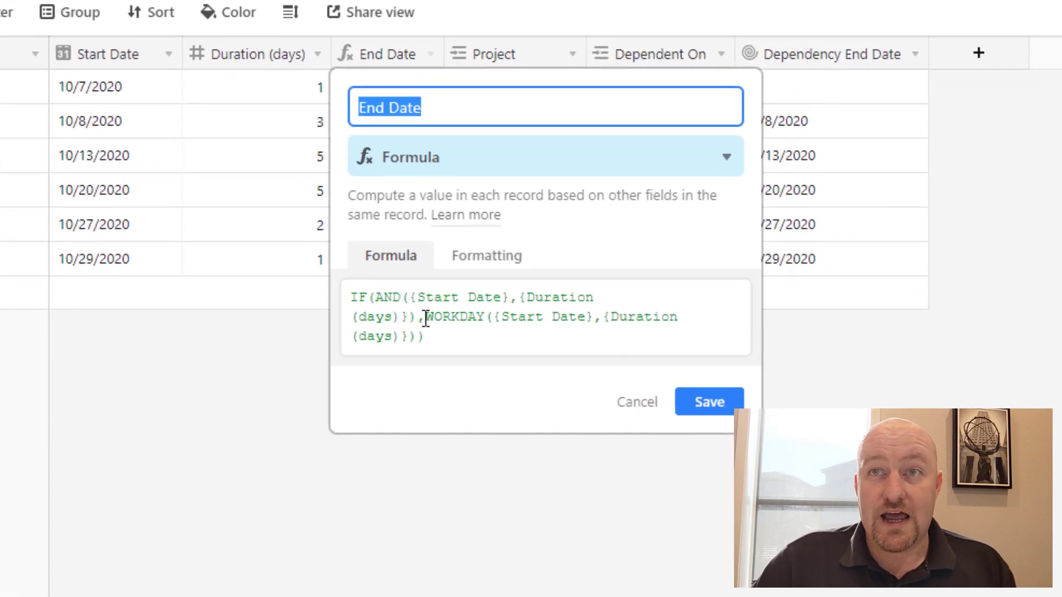
{"action": "left_click_drag", "start_coordinate": [638, 338], "coordinate": [624, 379]}
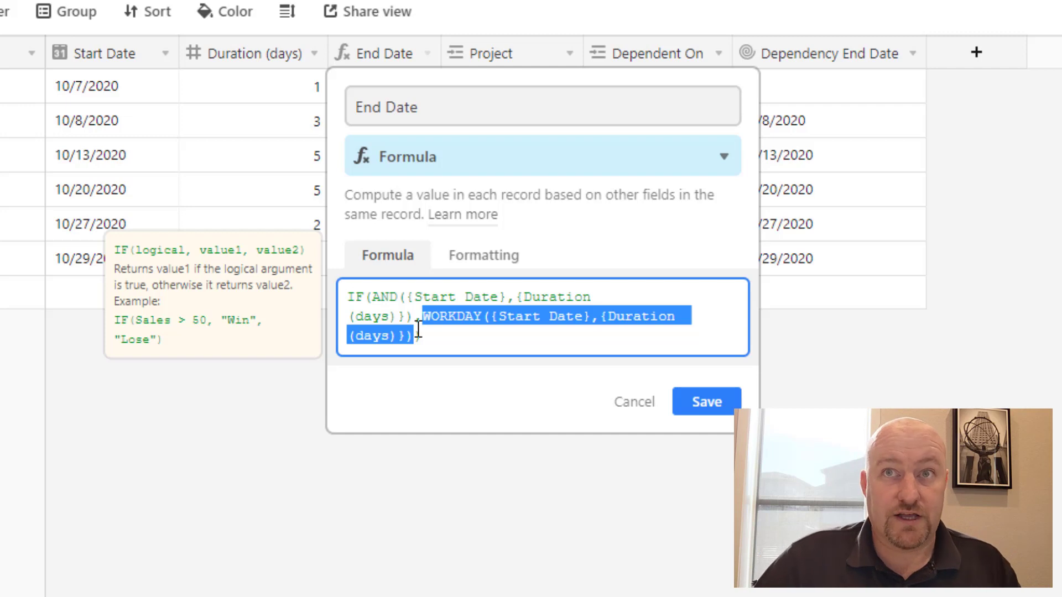
{"action": "type", "text": ")"}
{"action": "left_click", "coordinate": [459, 349]}
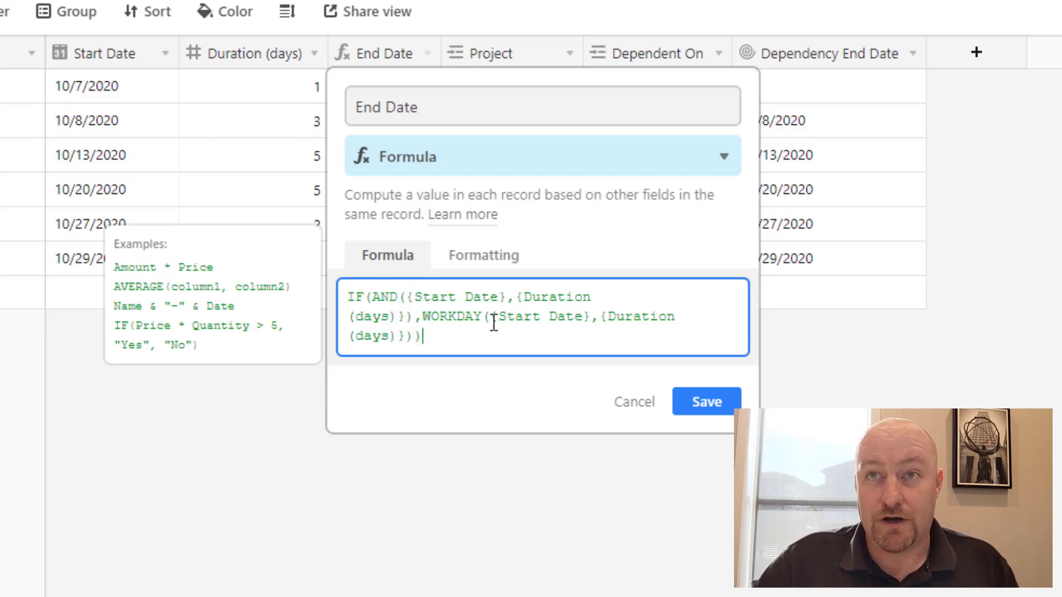
{"action": "left_click", "coordinate": [641, 412]}
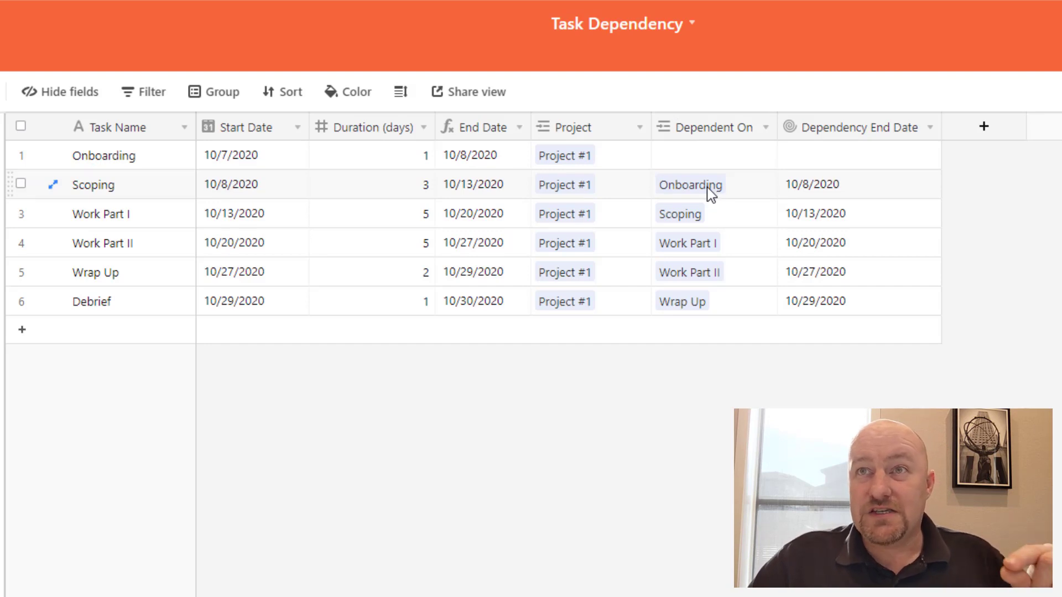
{"action": "mouse_move", "coordinate": [125, 184]}
{"action": "mouse_move", "coordinate": [707, 185]}
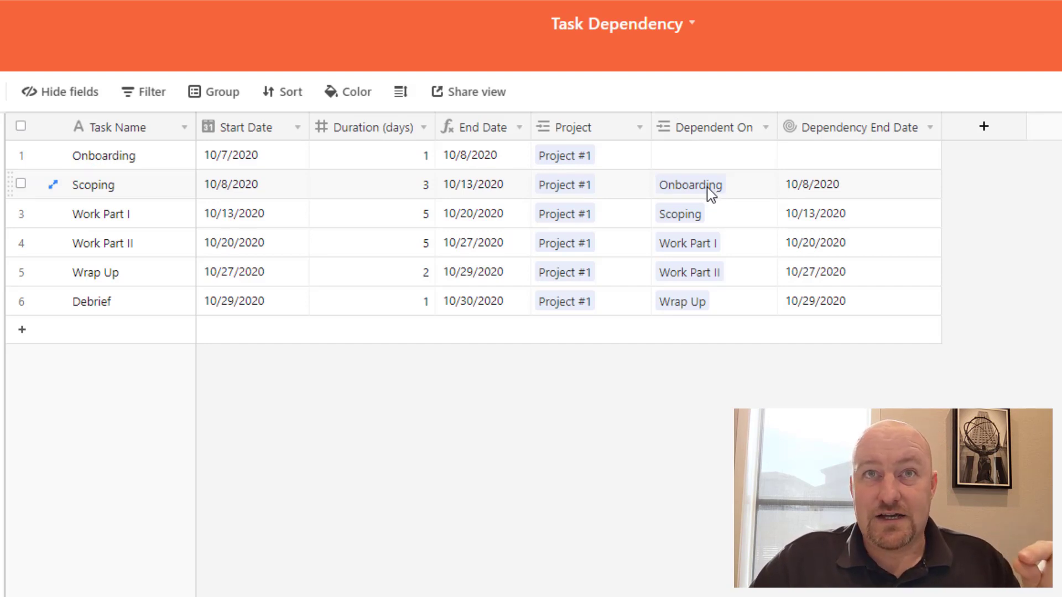
Inspect the Dependency End Date rollup field's settings and close them unchanged
{"action": "left_click", "coordinate": [119, 187]}
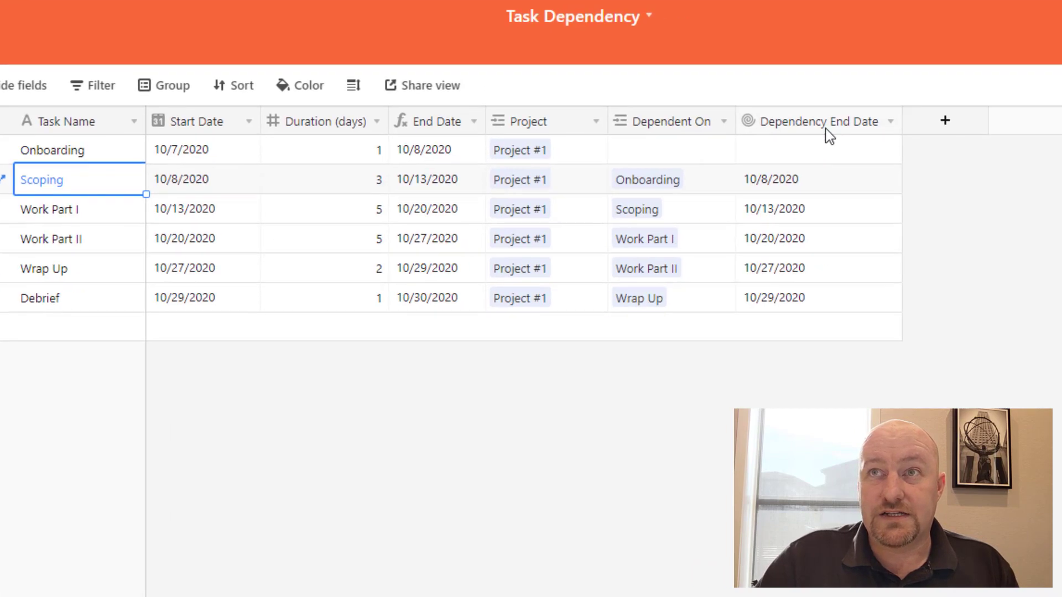
{"action": "double_click", "coordinate": [855, 127]}
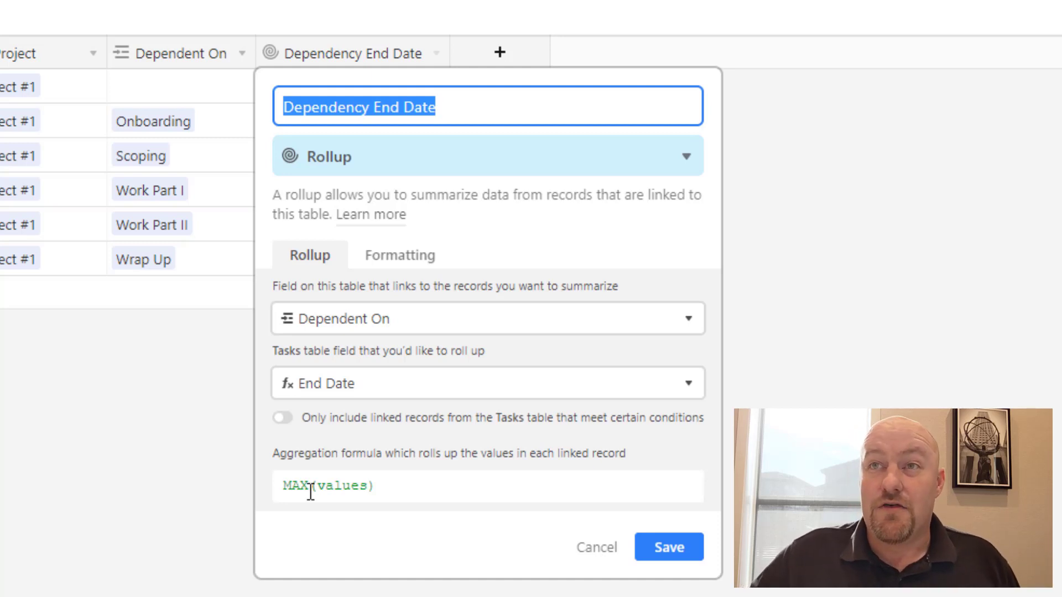
{"action": "left_click", "coordinate": [588, 547]}
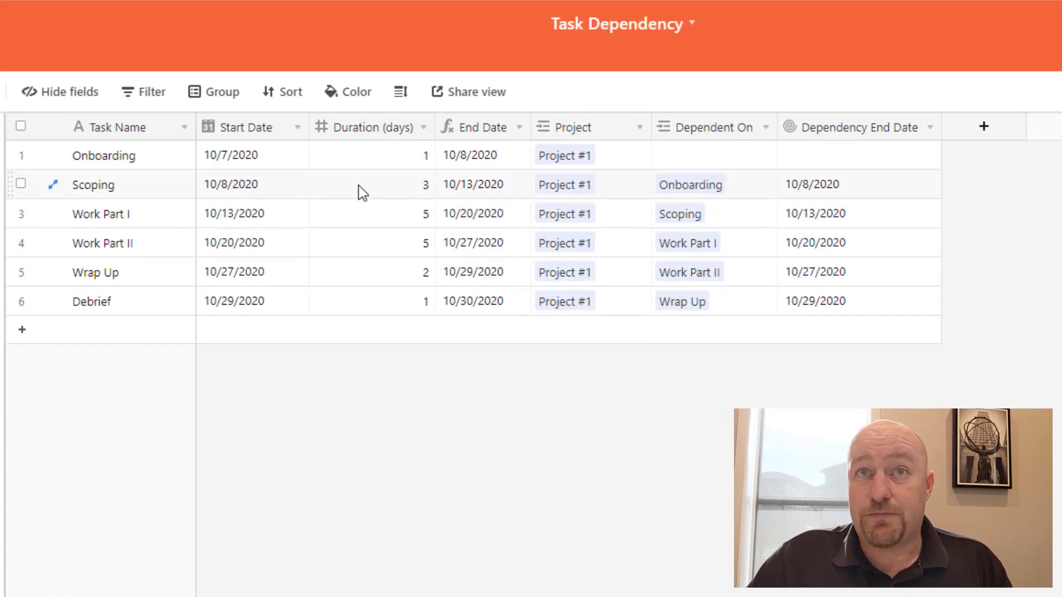
Compare Scoping's and Work Part I's dependency end dates with Onboarding's 10/8/2020 end date
{"action": "left_click", "coordinate": [129, 186]}
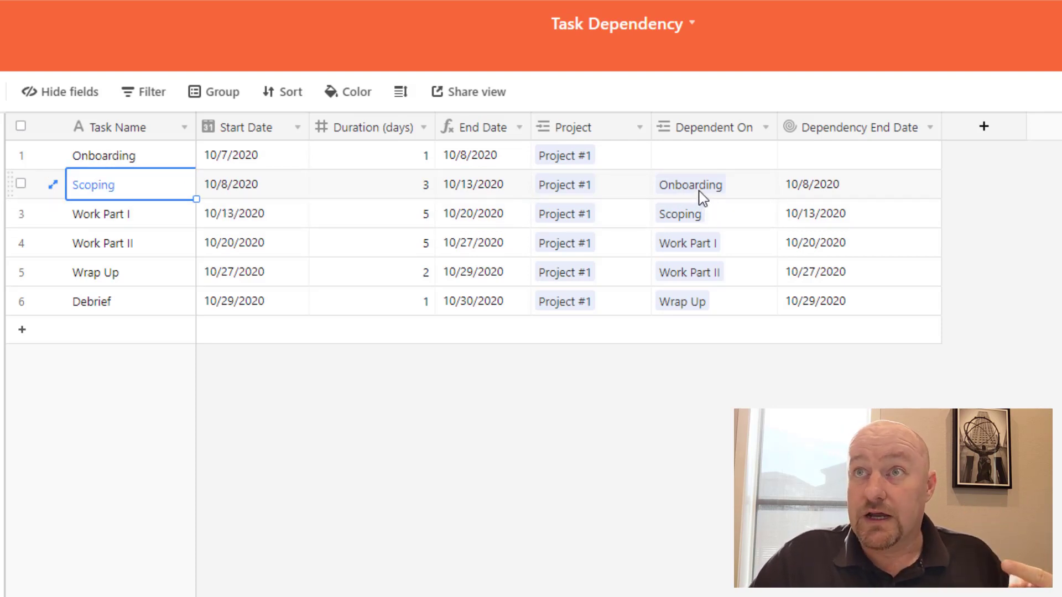
{"action": "left_click", "coordinate": [833, 188]}
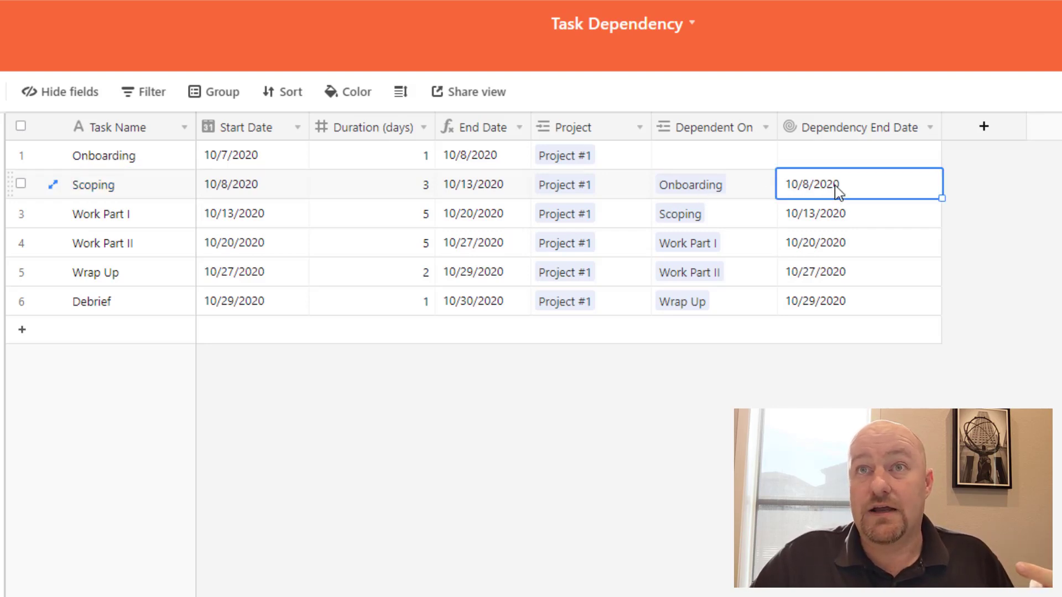
{"action": "left_click", "coordinate": [469, 158]}
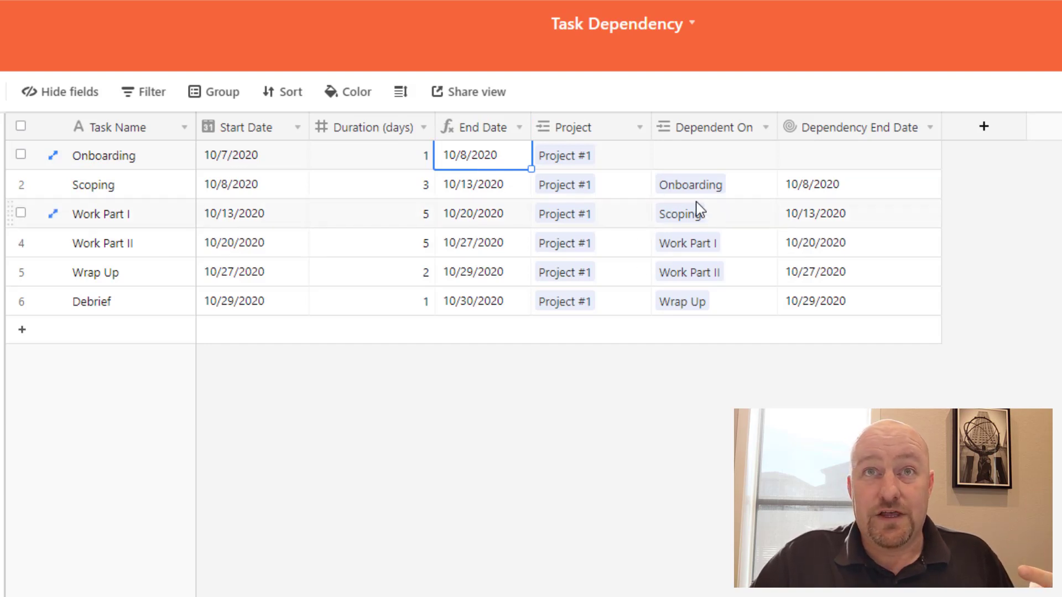
{"action": "left_click", "coordinate": [144, 214]}
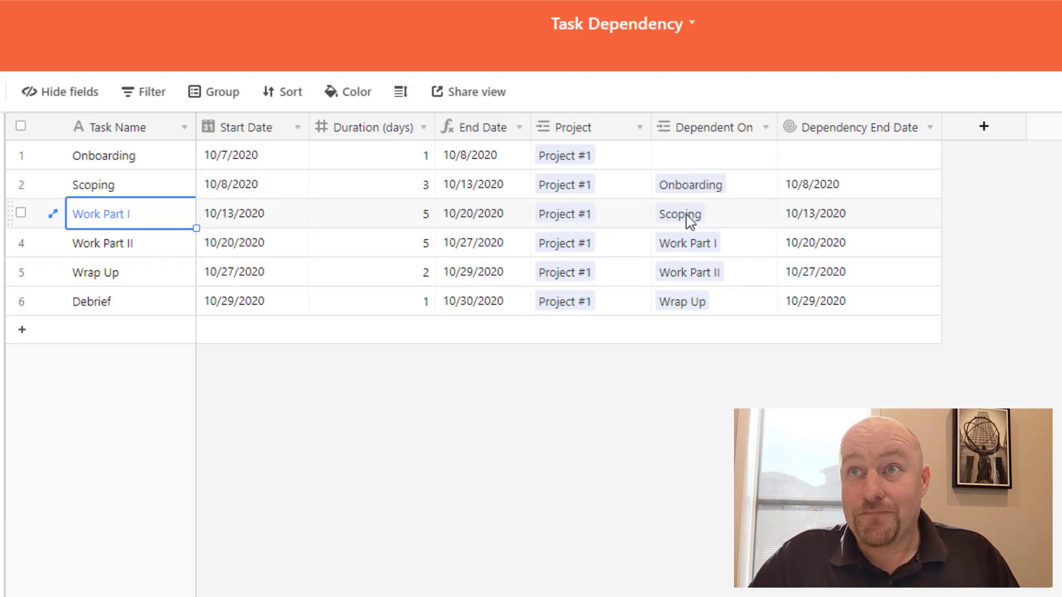
{"action": "mouse_move", "coordinate": [462, 185]}
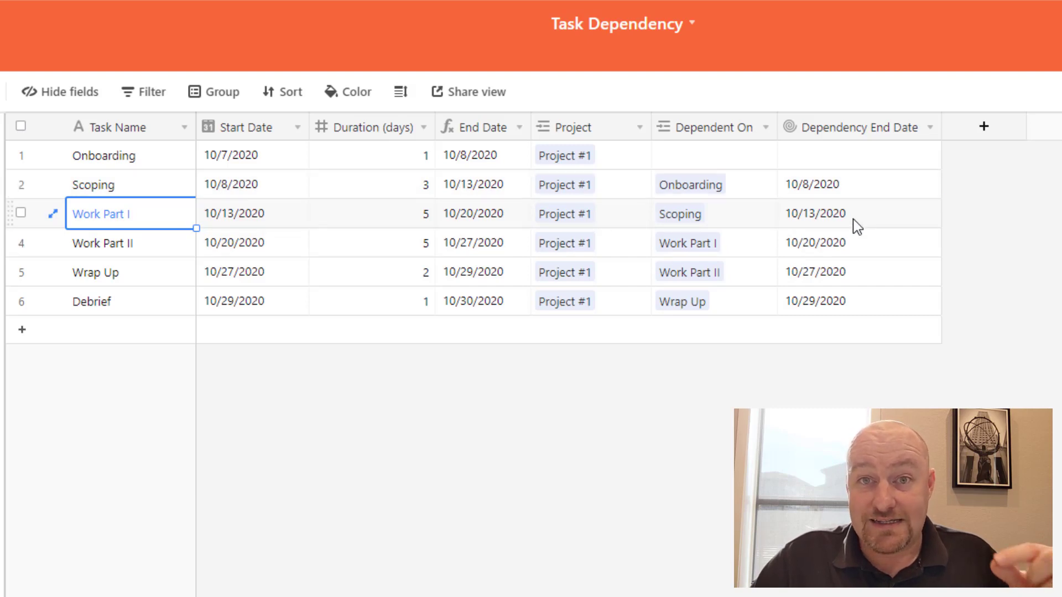
{"action": "left_click", "coordinate": [857, 217]}
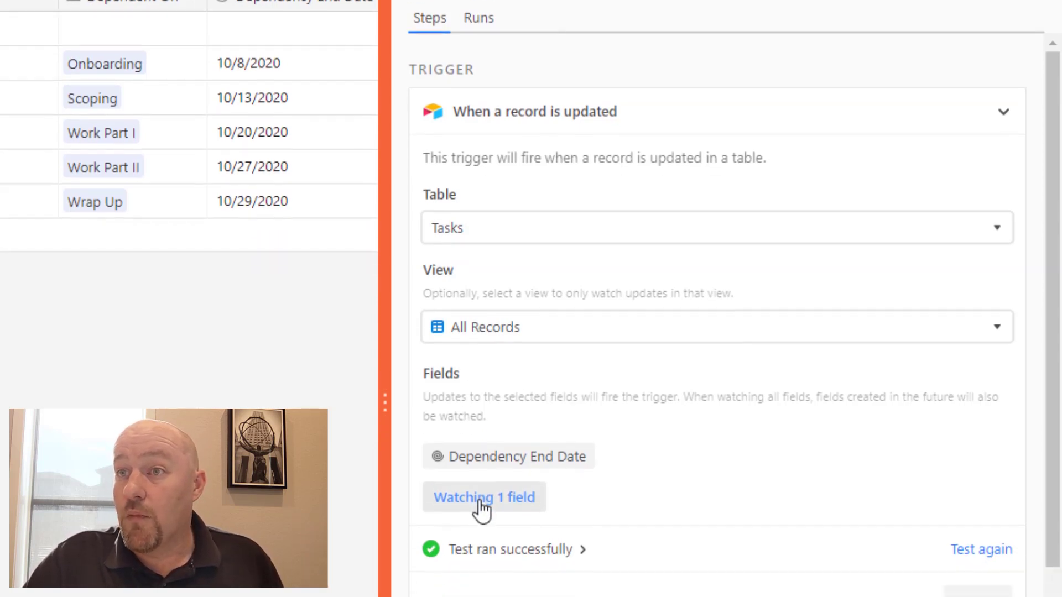
Limit the trigger's watched fields to Dependency End Date only
{"action": "left_click", "coordinate": [484, 542]}
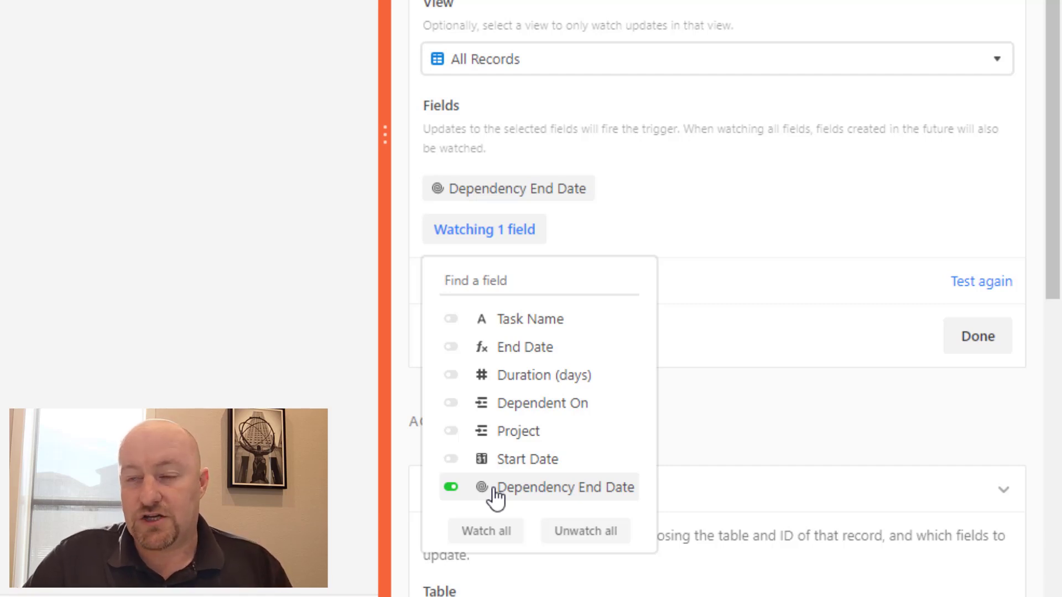
{"action": "left_click", "coordinate": [720, 239]}
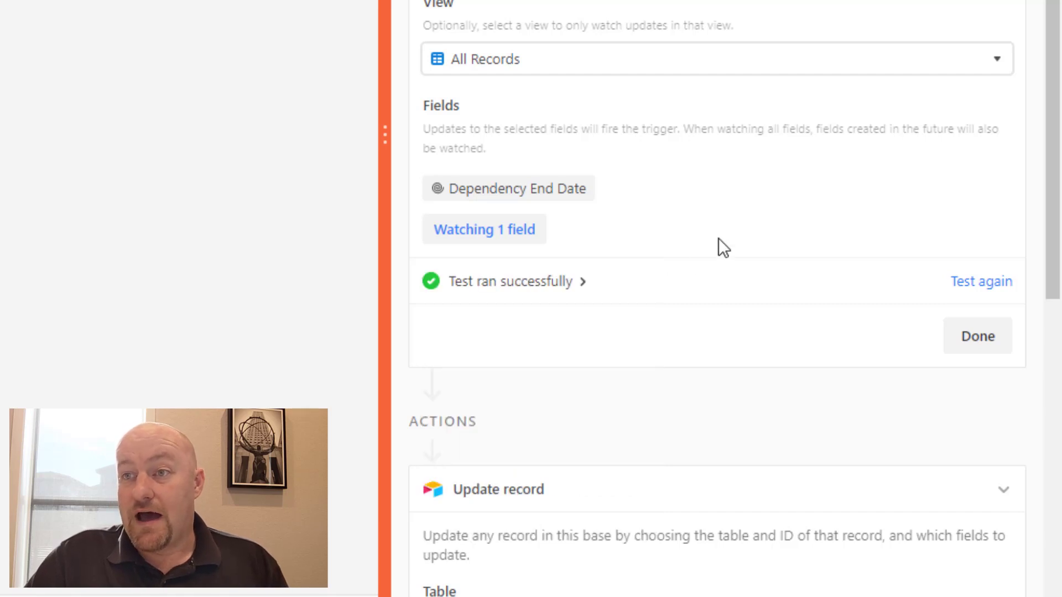
{"action": "scroll", "coordinate": [719, 239], "scroll_direction": "down", "scroll_amount": 5}
{"action": "scroll", "coordinate": [678, 290], "scroll_direction": "down", "scroll_amount": 3}
{"action": "scroll", "coordinate": [515, 266], "scroll_direction": "up", "scroll_amount": 2}
{"action": "scroll", "coordinate": [498, 167], "scroll_direction": "down", "scroll_amount": 1}
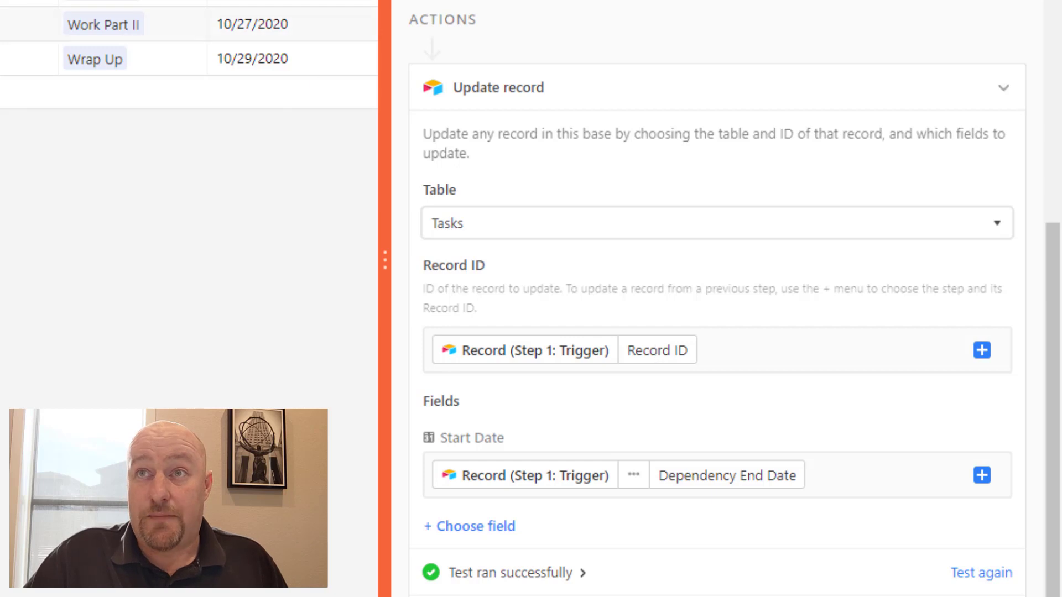
{"action": "left_click", "coordinate": [264, 7]}
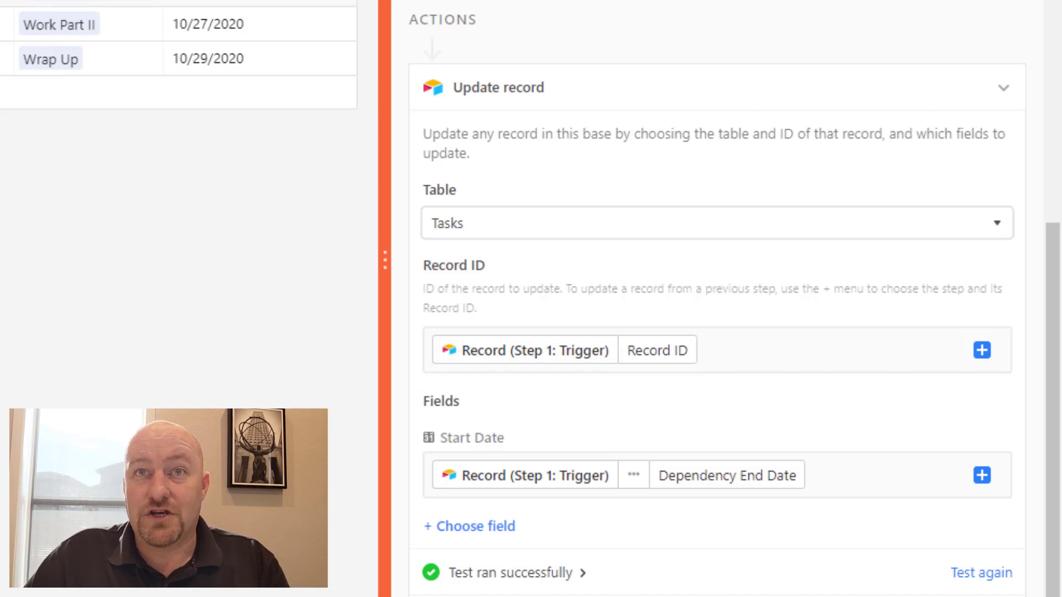
{"action": "scroll", "coordinate": [182, 50], "scroll_direction": "left", "scroll_amount": 2}
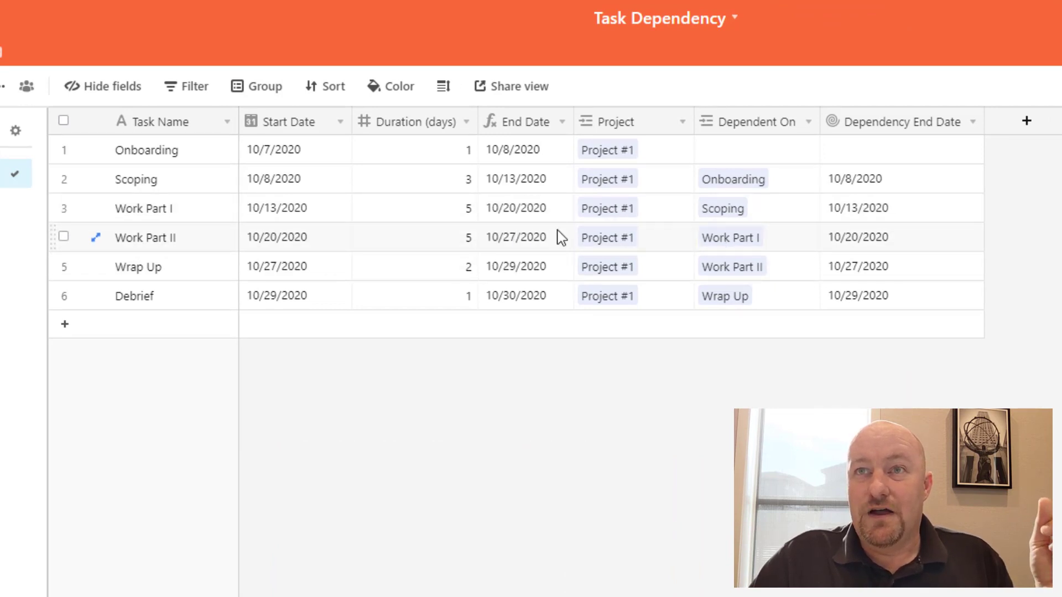
Check Work Part II's dependency and Dependency End Date, then Onboarding's 10/7/2020 start date
{"action": "left_click", "coordinate": [154, 244]}
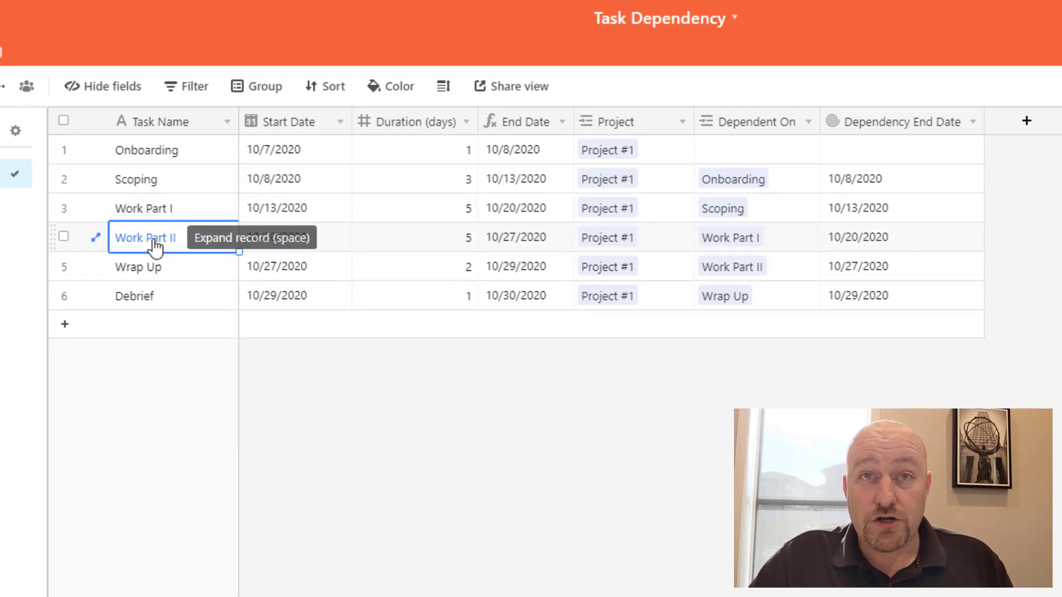
{"action": "left_click", "coordinate": [730, 239]}
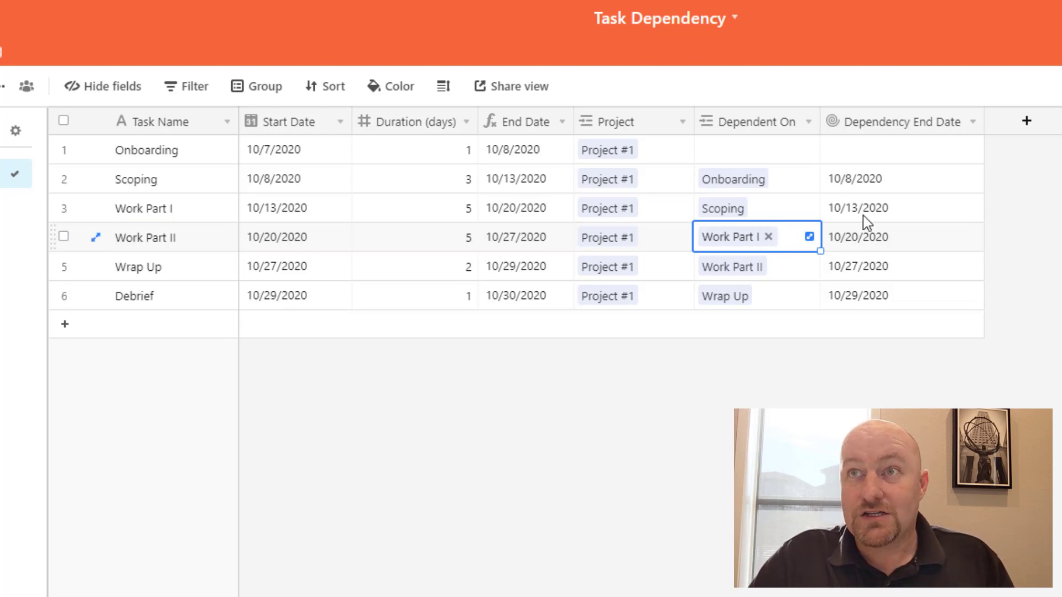
{"action": "left_click", "coordinate": [893, 240]}
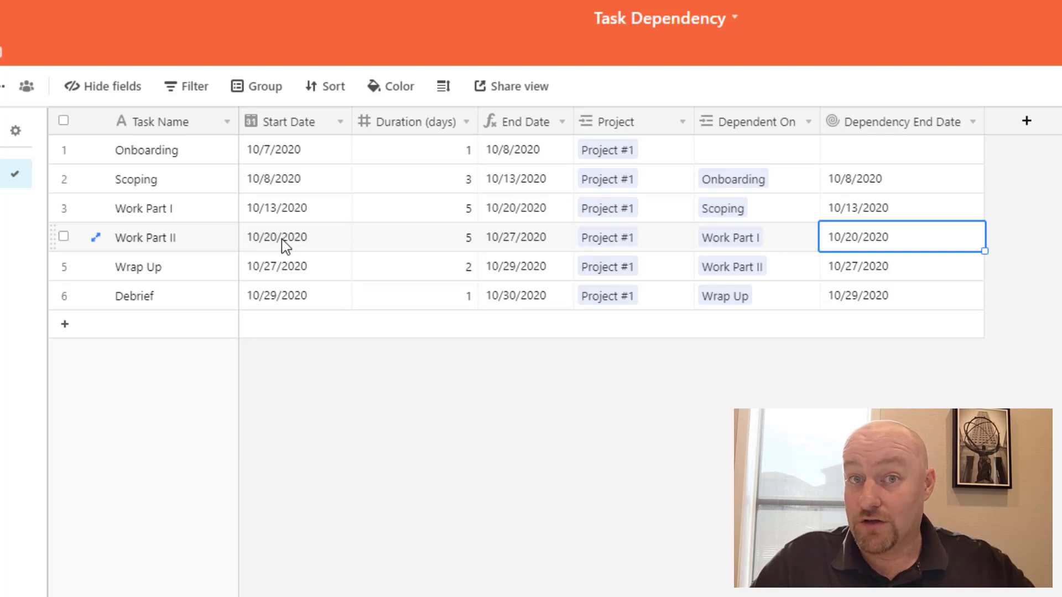
{"action": "left_click", "coordinate": [287, 152]}
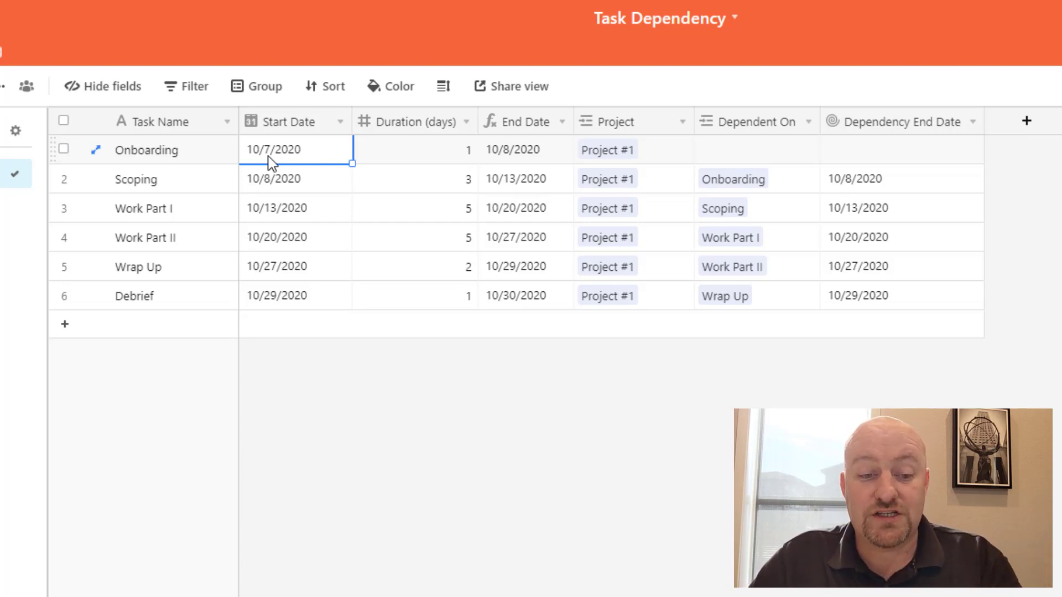
{"action": "type", "text": "10/1"}
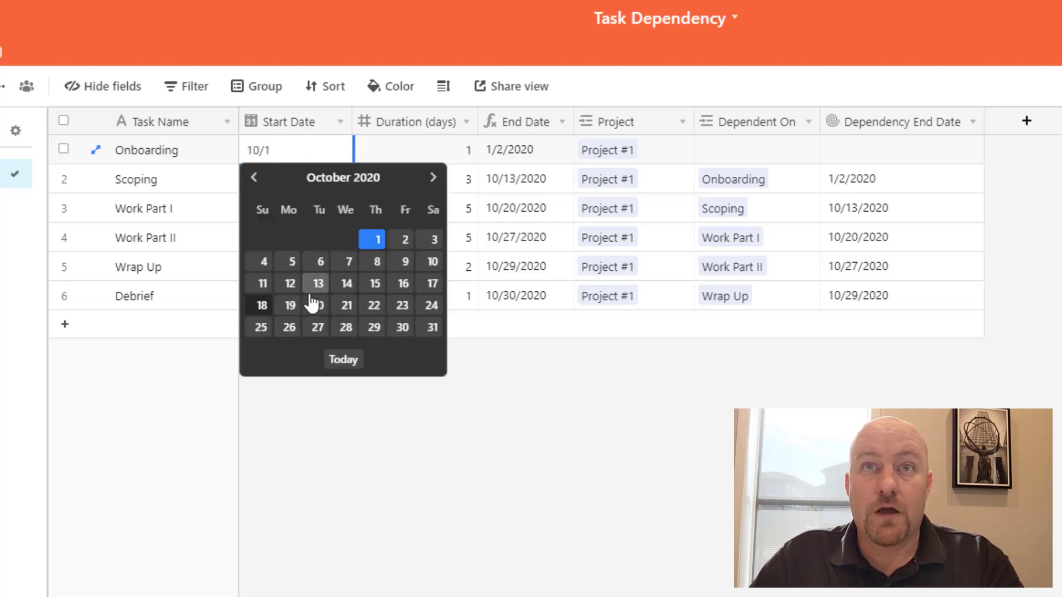
Change Onboarding's Start Date to 10/1/2020 so dependent task dates cascade earlier
{"action": "left_click", "coordinate": [372, 239]}
{"action": "left_click", "coordinate": [494, 459]}
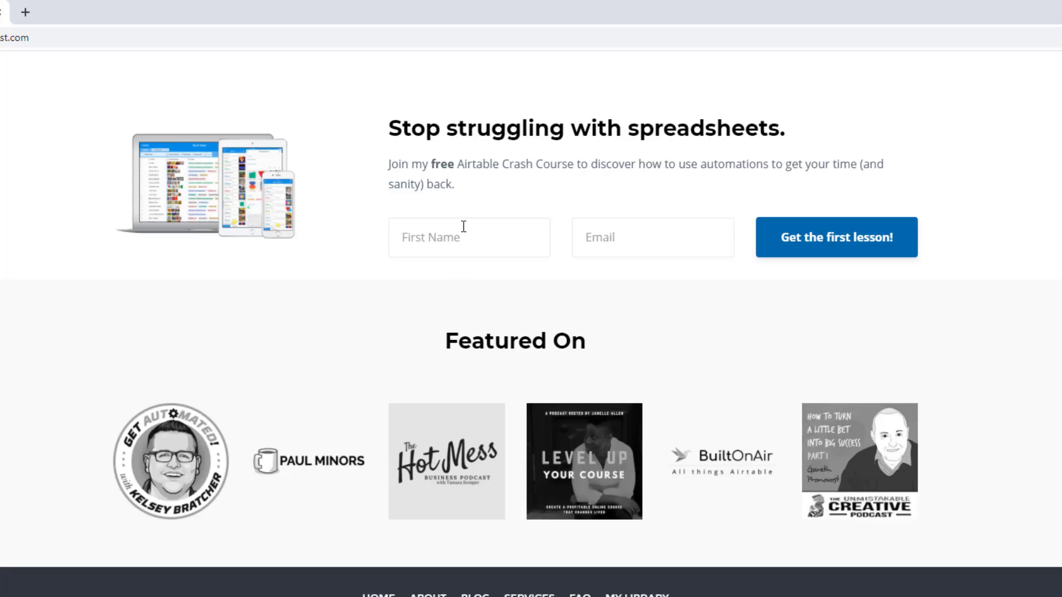
Enter the first name and accept the autofilled email in the Crash Course signup form
{"action": "left_click", "coordinate": [463, 237]}
{"action": "type", "text": "Gareth"}
{"action": "key", "text": "Tab"}
{"action": "type", "text": "garet"}
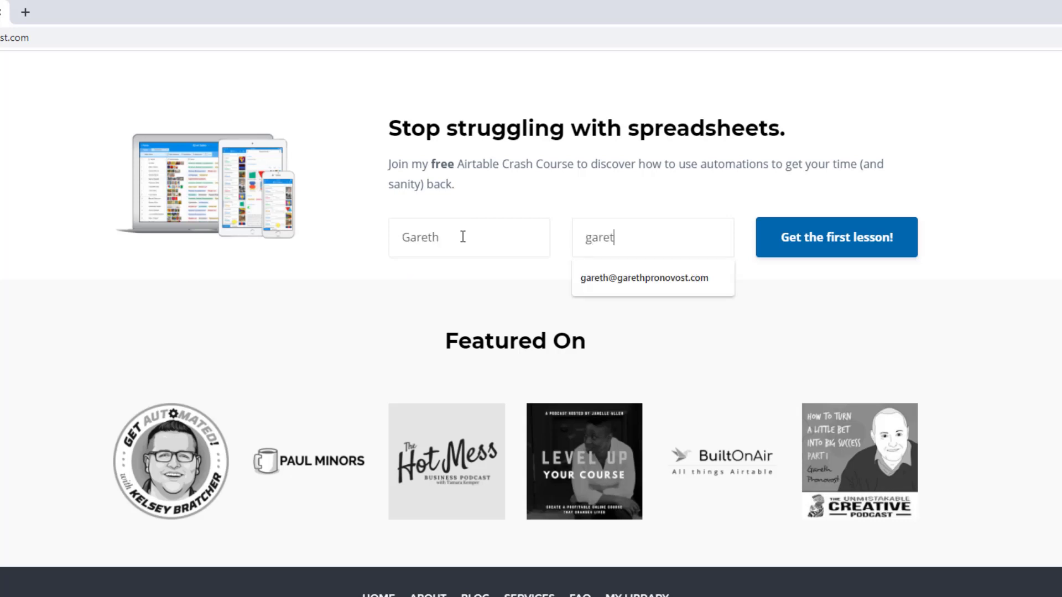
{"action": "key", "text": "Down"}
{"action": "key", "text": "Return"}
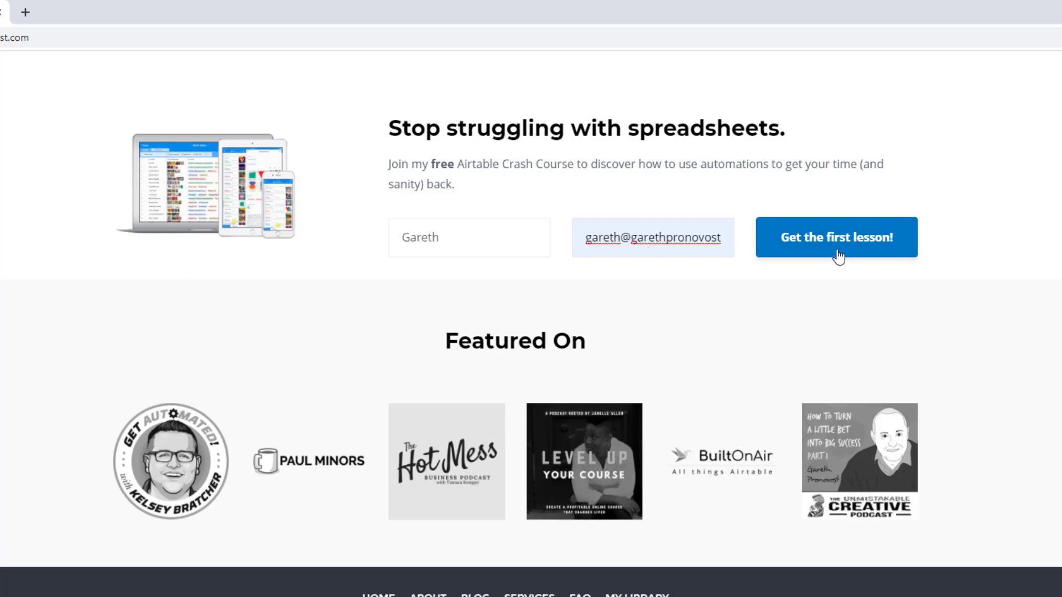
{"action": "scroll", "coordinate": [837, 255], "scroll_direction": "up", "scroll_amount": 10}
{"action": "scroll", "coordinate": [839, 255], "scroll_direction": "up", "scroll_amount": 10}
{"action": "scroll", "coordinate": [838, 254], "scroll_direction": "up", "scroll_amount": 5}
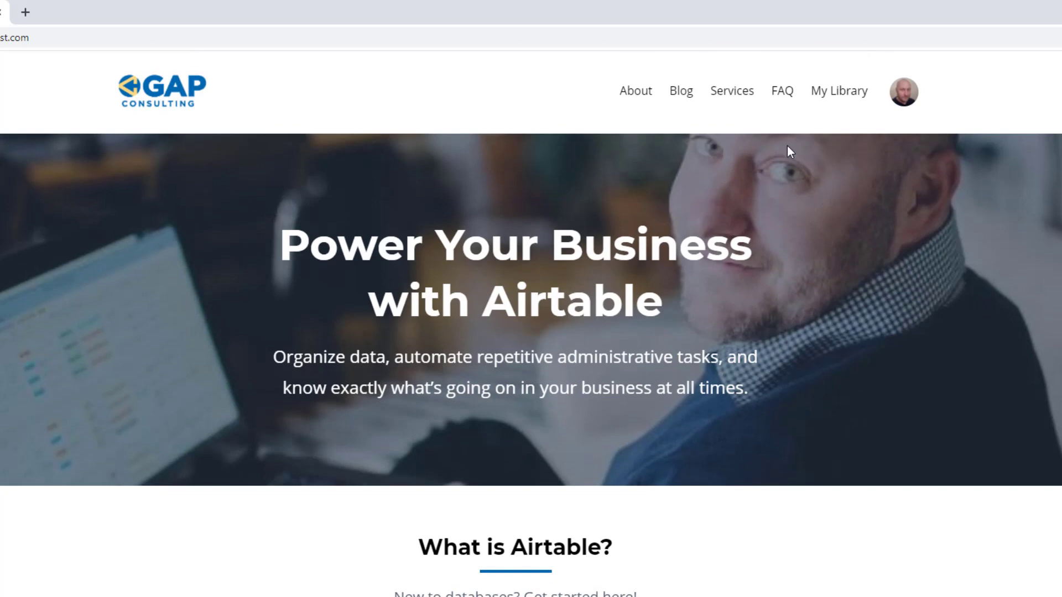
Go to the Services page listing hourly, courses and build-for-me options
{"action": "left_click", "coordinate": [732, 90]}
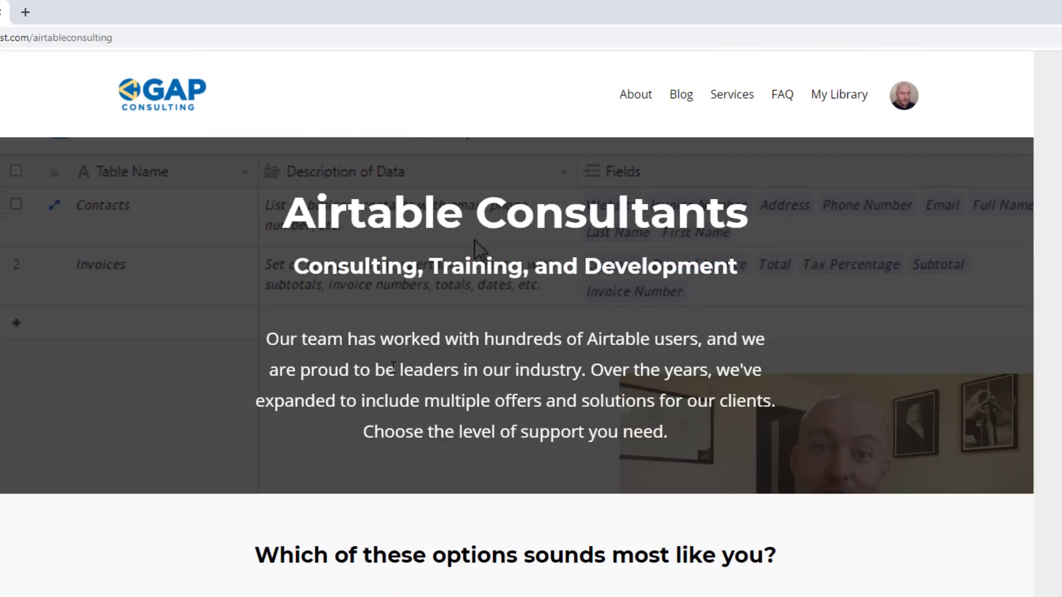
{"action": "scroll", "coordinate": [475, 240], "scroll_direction": "down", "scroll_amount": 5}
{"action": "scroll", "coordinate": [393, 376], "scroll_direction": "down", "scroll_amount": 5}
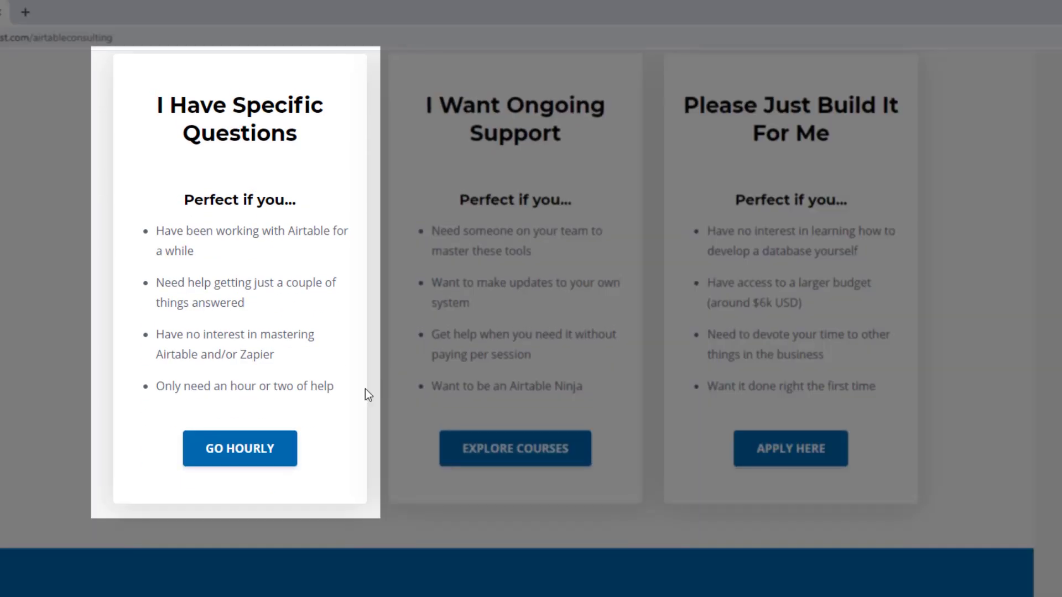